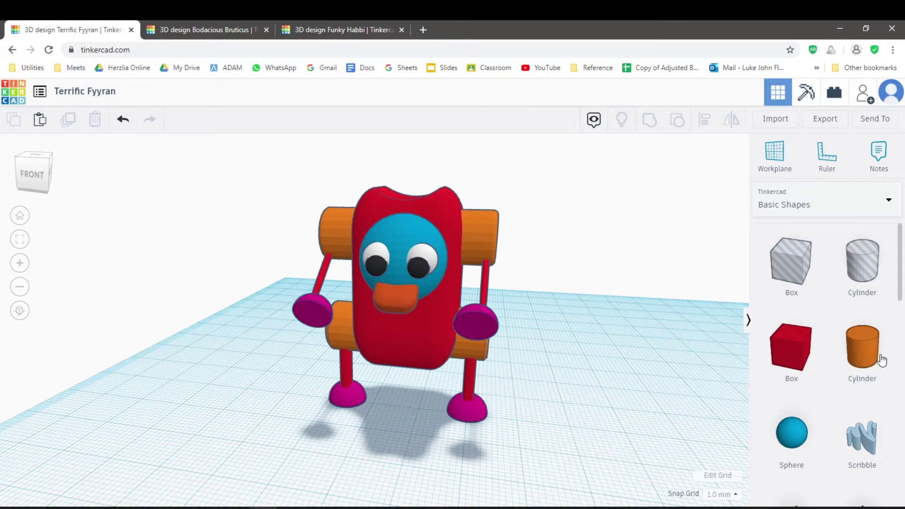
Examine the Terrific Fyyran robot's hands, body and limbs from several angles
right_drag(604, 406, 426, 434)
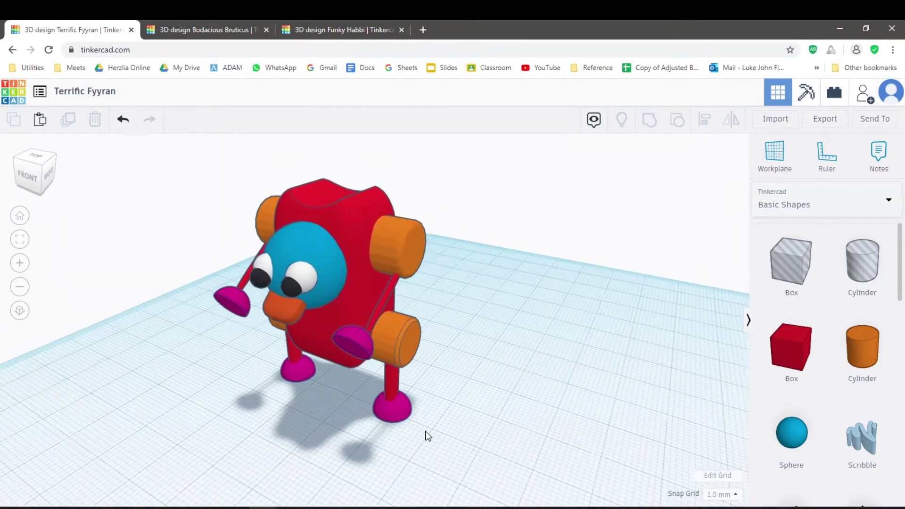
click(385, 315)
right_drag(363, 407, 466, 329)
click(461, 334)
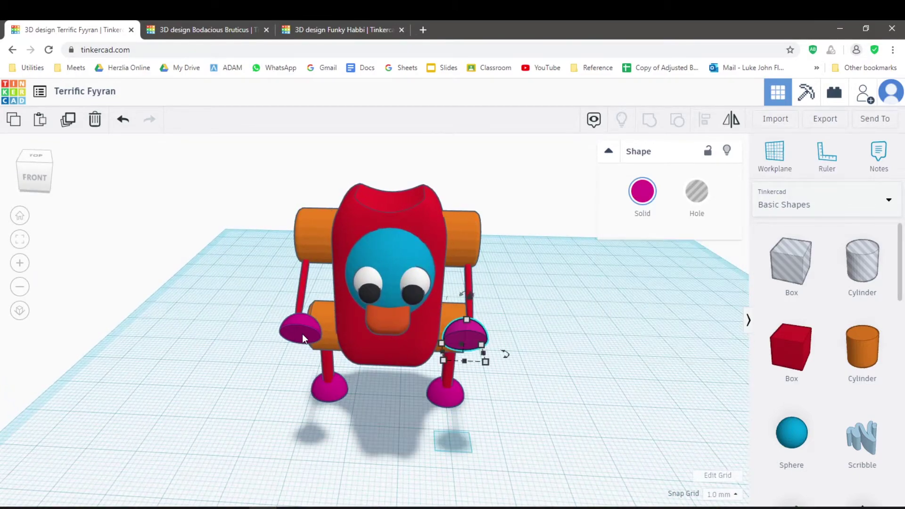
click(301, 331)
right_drag(330, 490, 319, 398)
right_drag(481, 434, 455, 369)
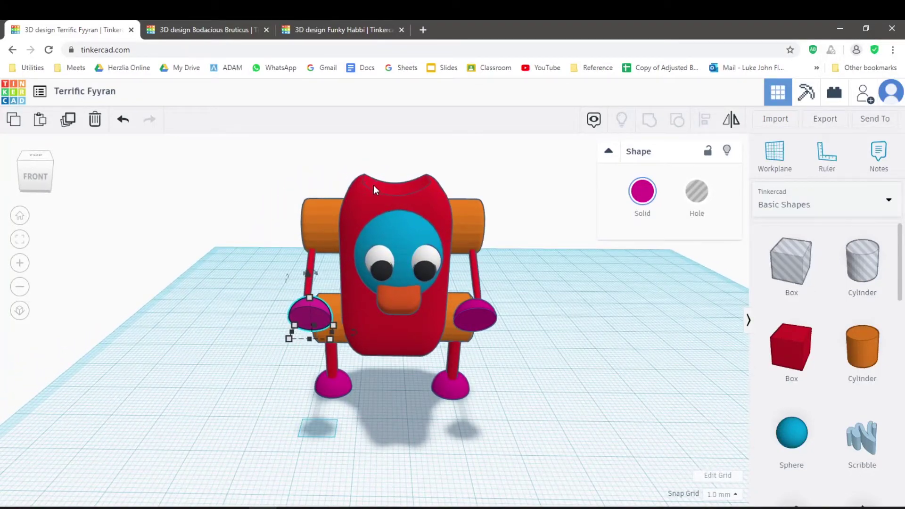
right_drag(487, 294, 486, 329)
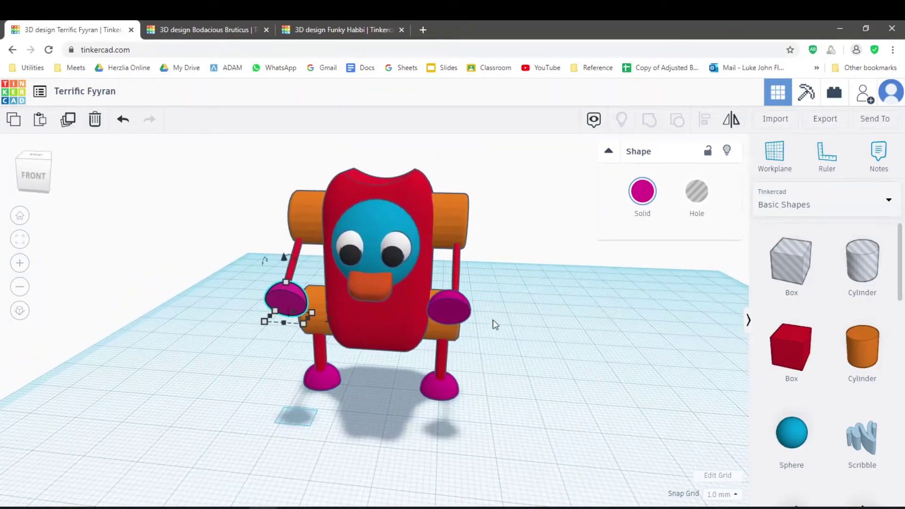
Open the Bodacious Bruticus design and inspect the robot's body and curved hands from several angles
click(215, 29)
right_drag(282, 366, 217, 383)
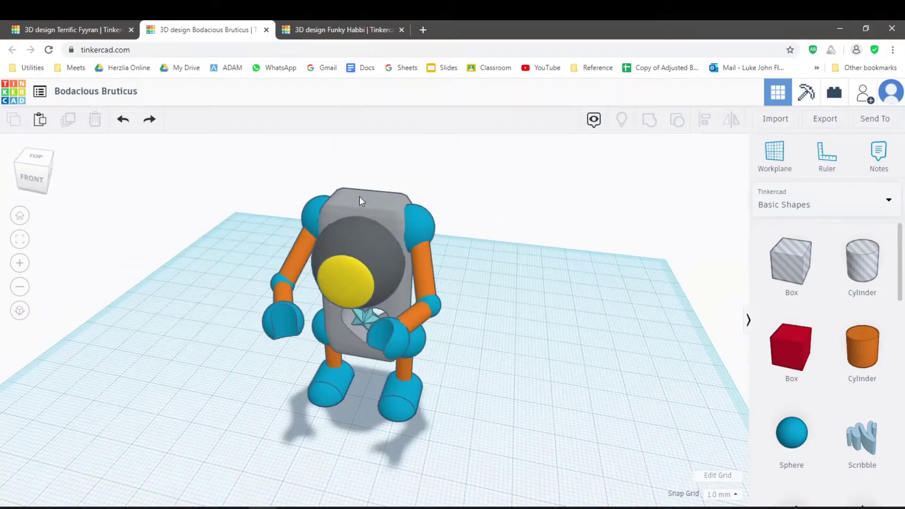
right_drag(453, 359, 463, 376)
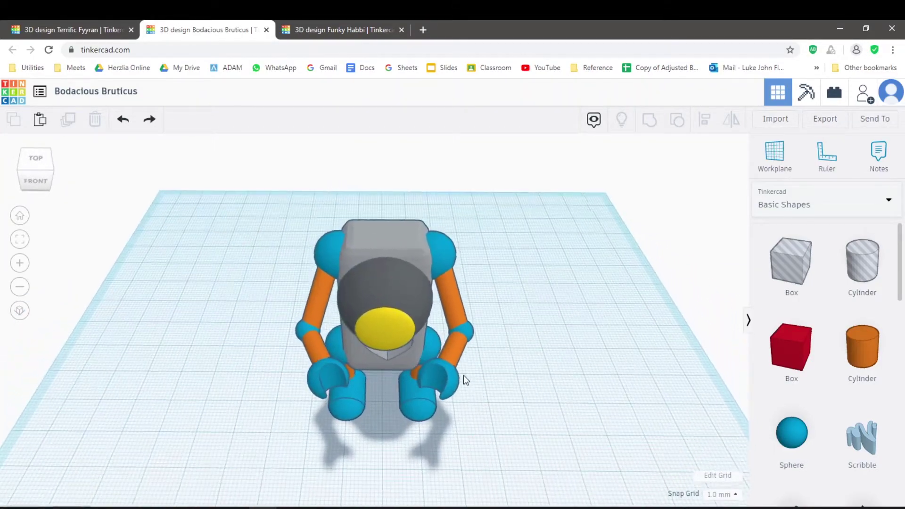
click(322, 382)
right_drag(459, 412, 533, 406)
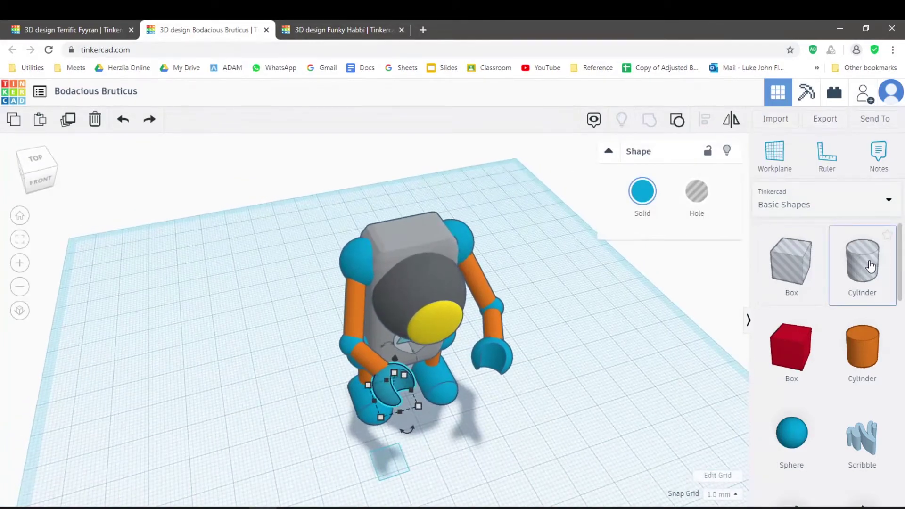
Overlap a sphere in front of the robot with a cylinder hole and group them to cut out a hand shape
drag(675, 429, 542, 429)
right_drag(584, 447, 438, 370)
drag(865, 269, 429, 387)
right_drag(511, 397, 375, 276)
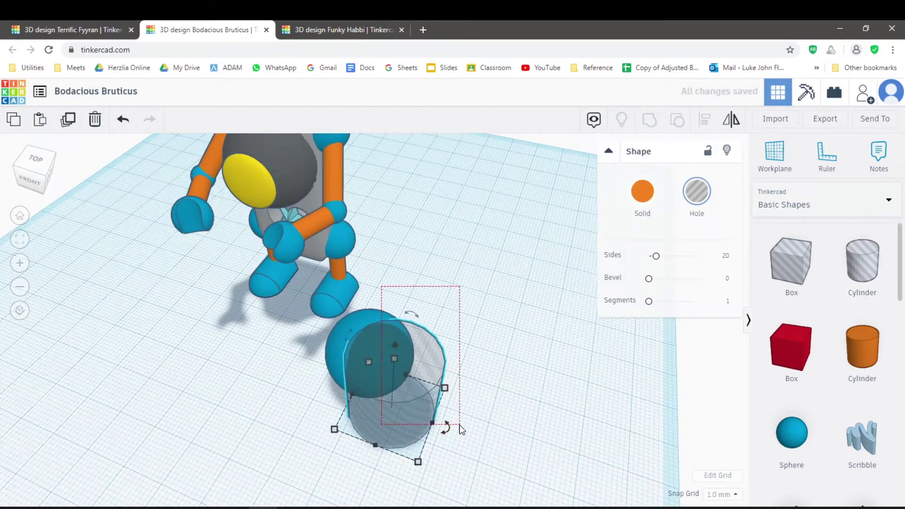
drag(461, 428, 460, 427)
click(649, 124)
Rotate and raise the cut sphere hand in front of the robot, and delete it
right_drag(492, 394, 335, 359)
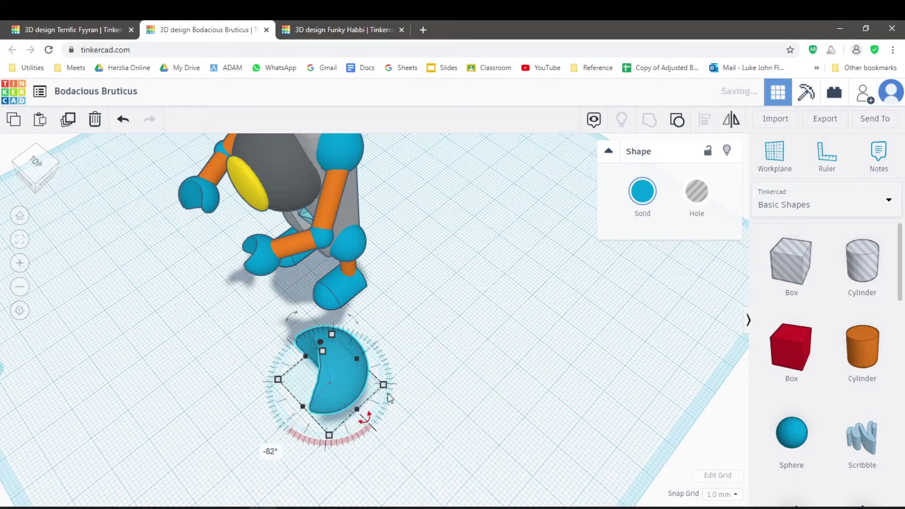
drag(384, 391, 329, 386)
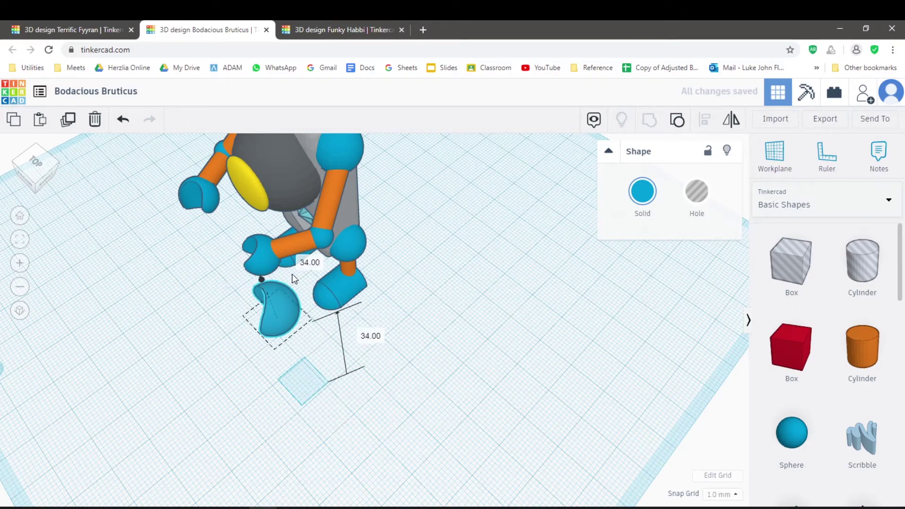
drag(292, 274, 297, 302)
right_drag(411, 457, 492, 419)
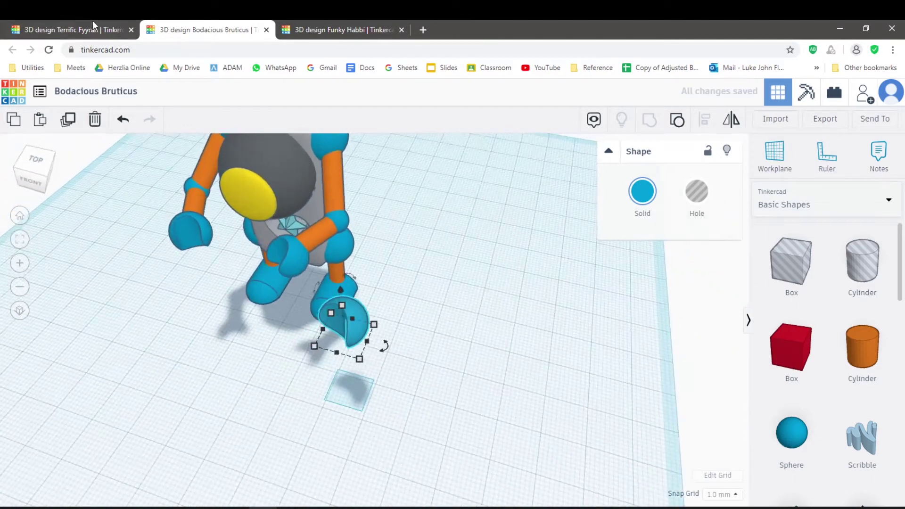
click(232, 452)
right_drag(232, 453, 243, 416)
Examine the Bodacious Bruticus robot's feet and look through the Basic Shapes library for shapes to build them
scroll(338, 392, down, 3)
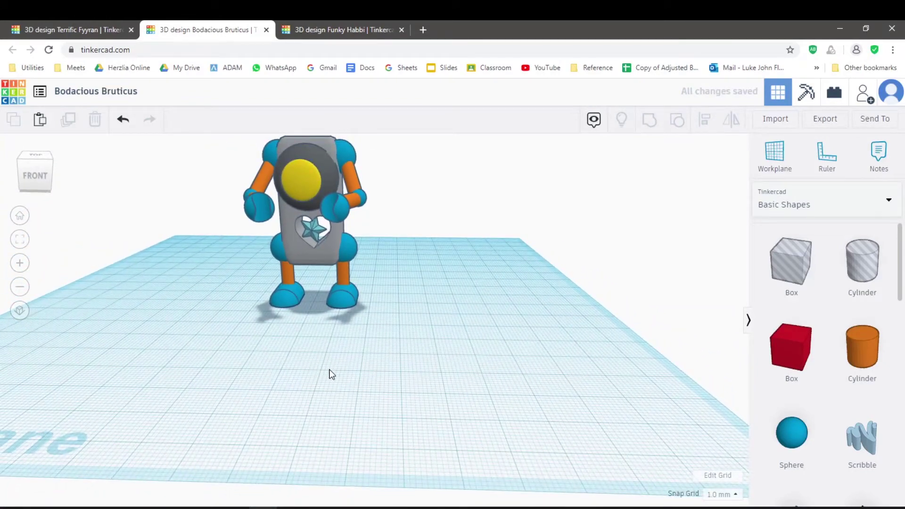
scroll(517, 392, up, 3)
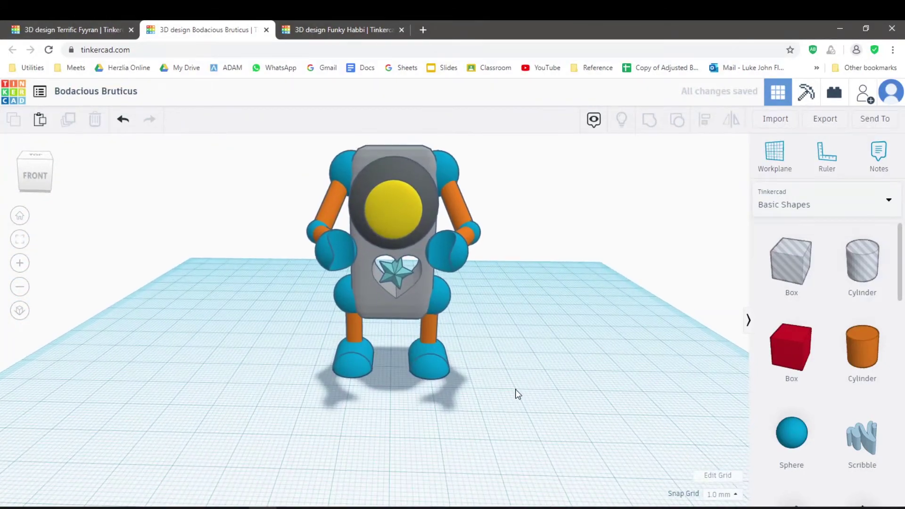
middle_drag(546, 398, 557, 398)
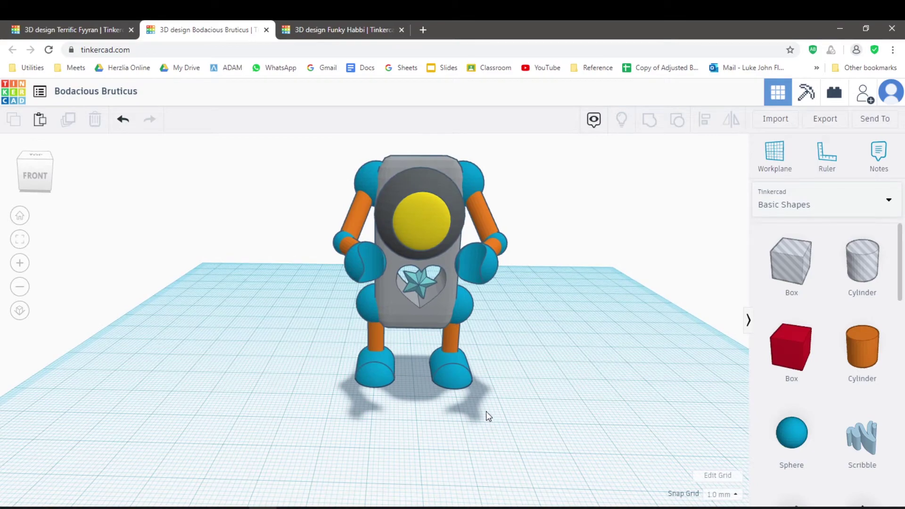
right_drag(456, 411, 518, 428)
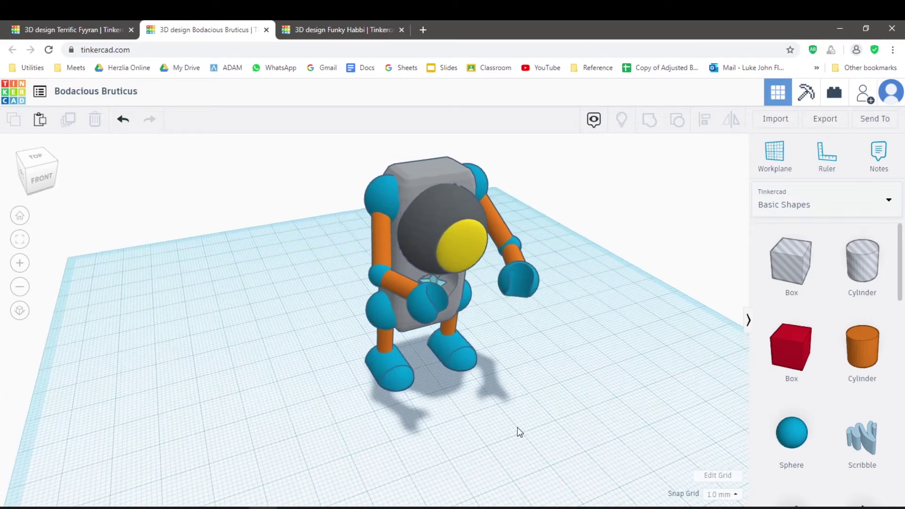
click(390, 381)
right_drag(389, 381, 485, 443)
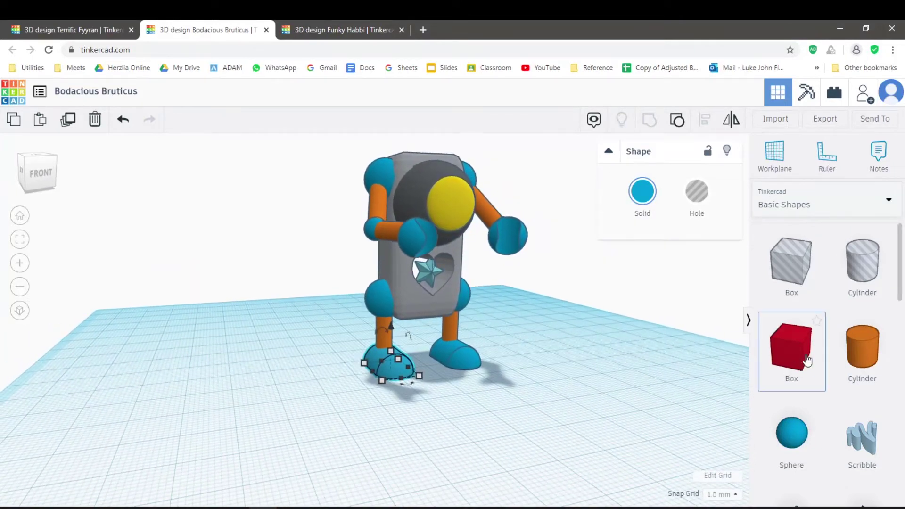
scroll(797, 366, down, 6)
scroll(780, 356, up, 2)
scroll(790, 354, up, 2)
scroll(790, 371, down, 2)
scroll(508, 453, up, 4)
right_drag(428, 423, 410, 418)
scroll(347, 424, down, 4)
scroll(435, 417, down, 2)
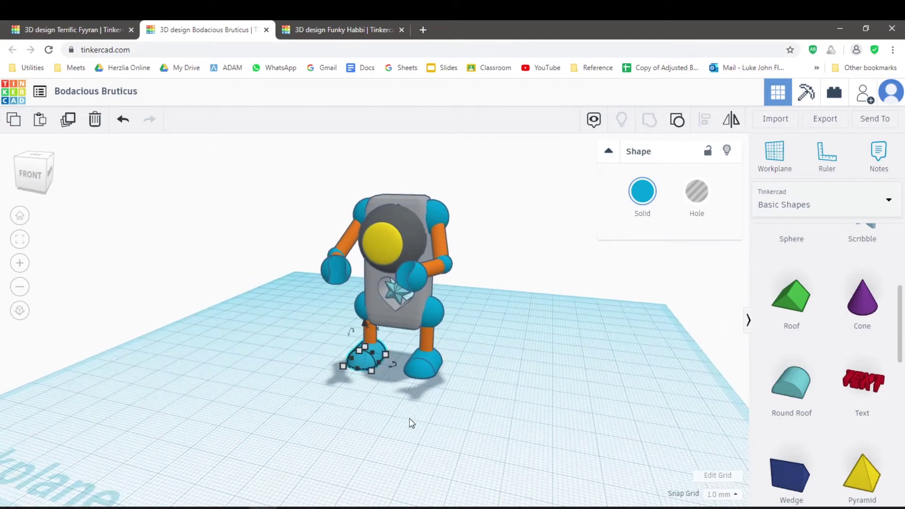
right_drag(462, 369, 491, 389)
Open the Funky Habbi design and compare the robot with the Bodacious Bruticus design
click(319, 30)
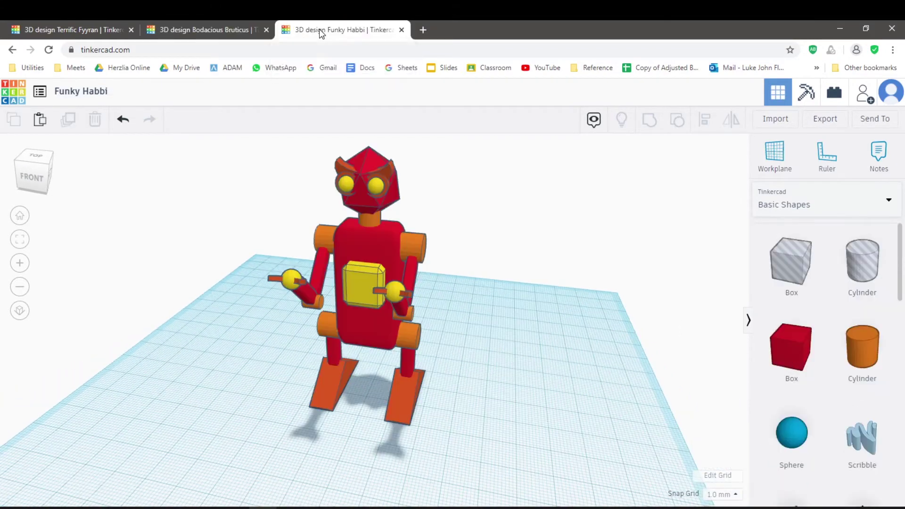
right_drag(490, 405, 517, 394)
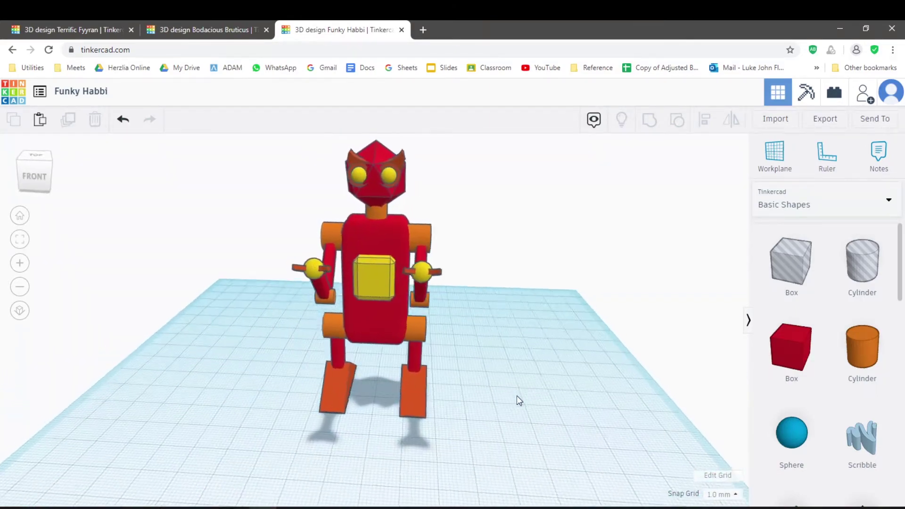
click(232, 22)
mouse_move(471, 267)
right_down()
mouse_move(537, 285)
mouse_move(512, 287)
mouse_move(499, 268)
mouse_move(409, 278)
mouse_move(316, 259)
mouse_move(404, 262)
mouse_move(519, 247)
mouse_move(496, 268)
mouse_move(462, 270)
right_up()
click(344, 29)
scroll(480, 262, up, 5)
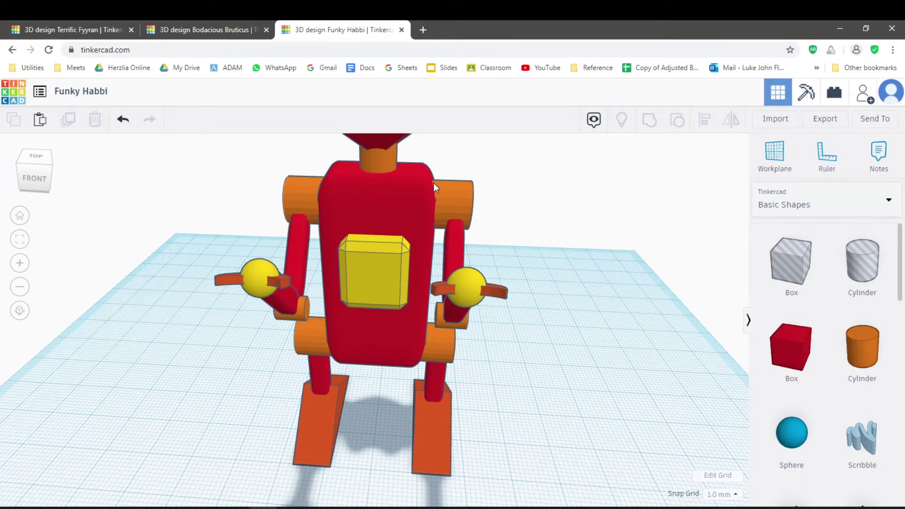
Inspect the Funky Habbi robot's shoulder joints, upper arms, legs and hip joints
click(459, 216)
click(309, 215)
click(301, 233)
right_drag(327, 376, 355, 406)
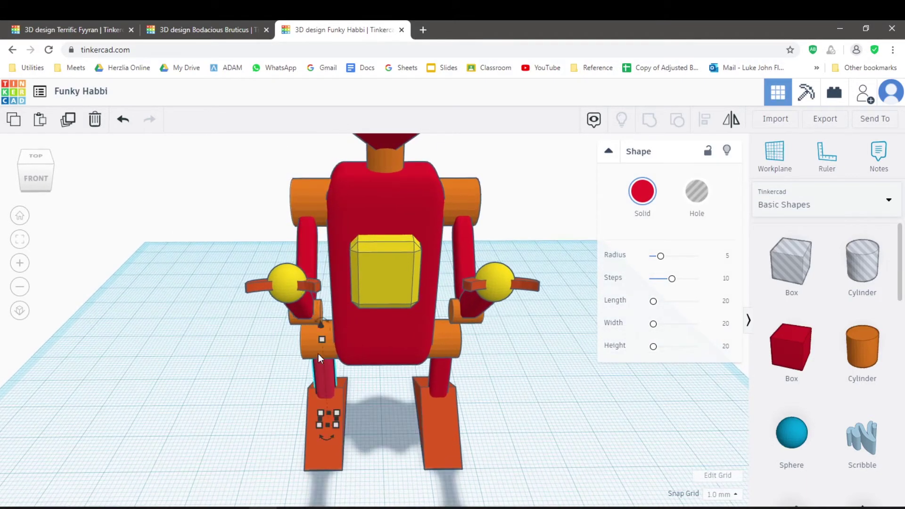
click(440, 347)
right_drag(477, 386, 468, 343)
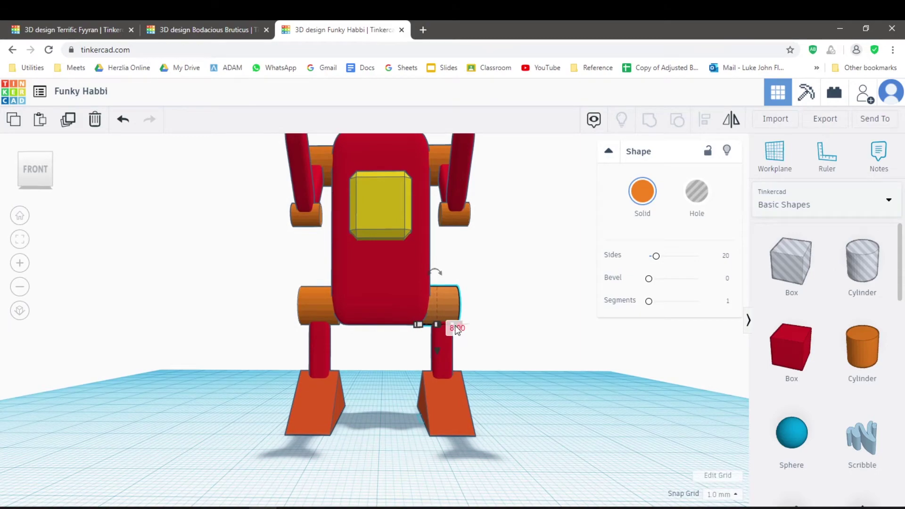
Shift the robot's left foot outward off its leg and try moving the other foot sideways
right_drag(499, 383, 448, 420)
drag(425, 434, 445, 435)
key(Right)
click(292, 437)
click(333, 439)
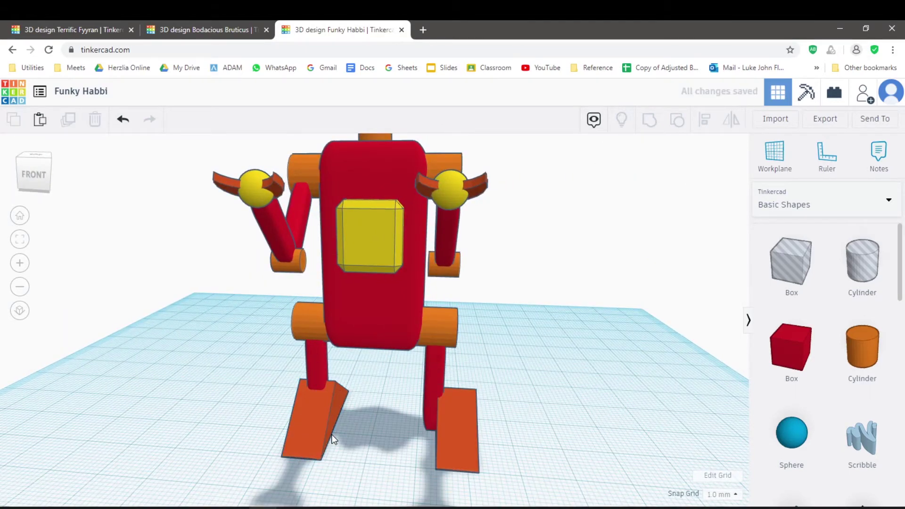
click(323, 433)
right_drag(347, 436, 382, 449)
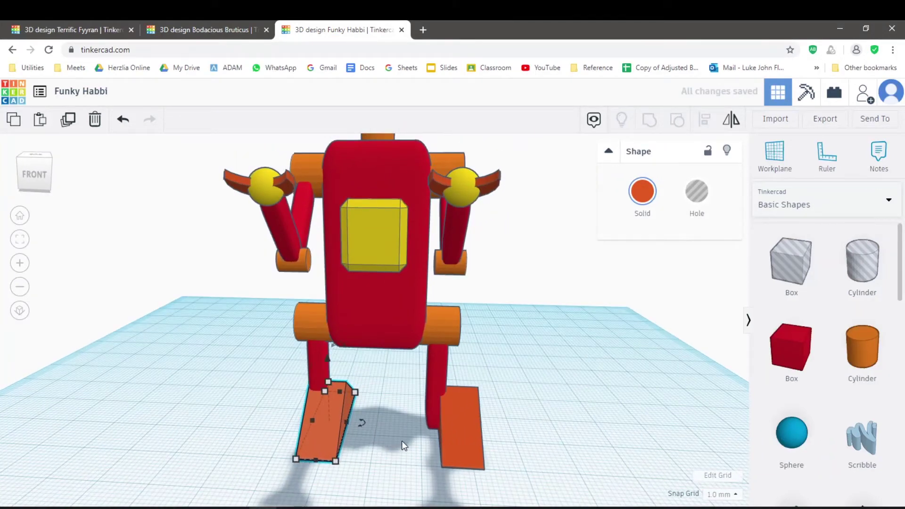
Move the robot's left foot back inward under its leg
click(454, 425)
key(Left)
key(Left)
key(Left)
key(Left)
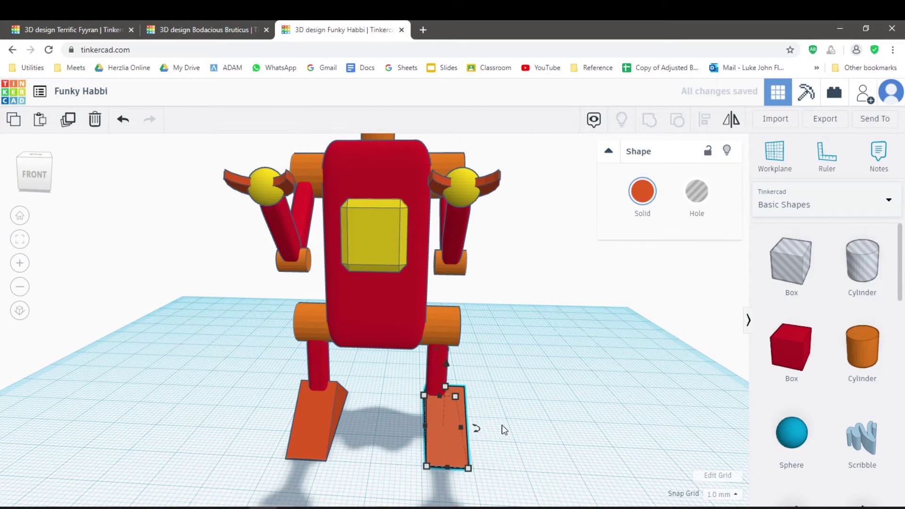
Examine the robot's claw hand from the front, the side and above
right_drag(547, 436, 474, 399)
scroll(454, 318, down, 3)
right_drag(454, 318, 405, 306)
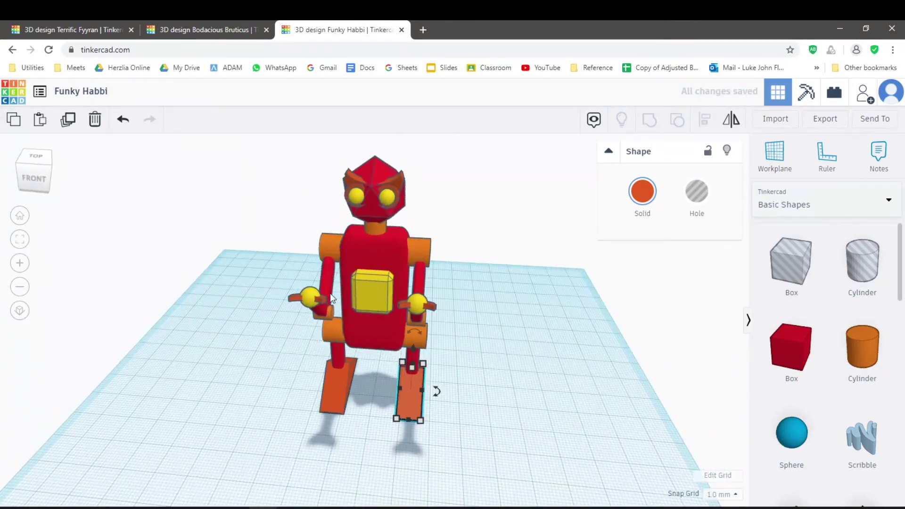
click(294, 295)
right_drag(276, 368, 545, 418)
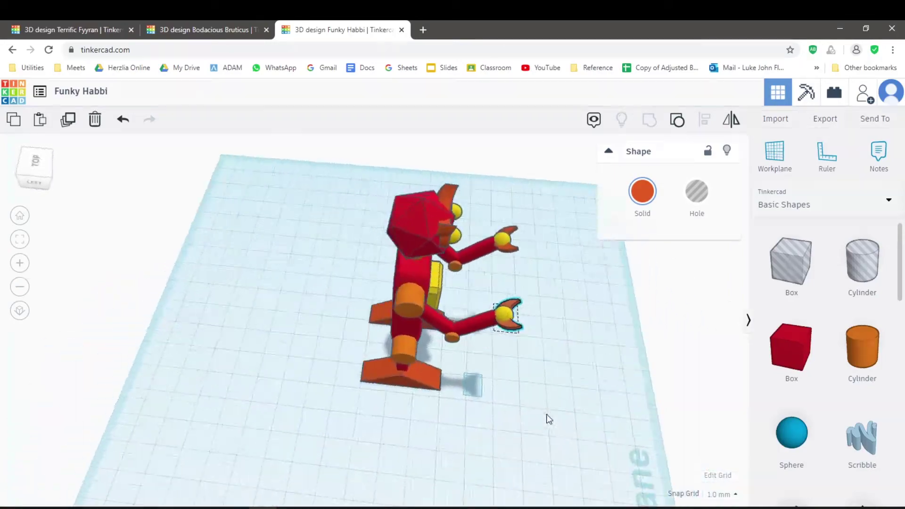
right_drag(562, 380, 380, 312)
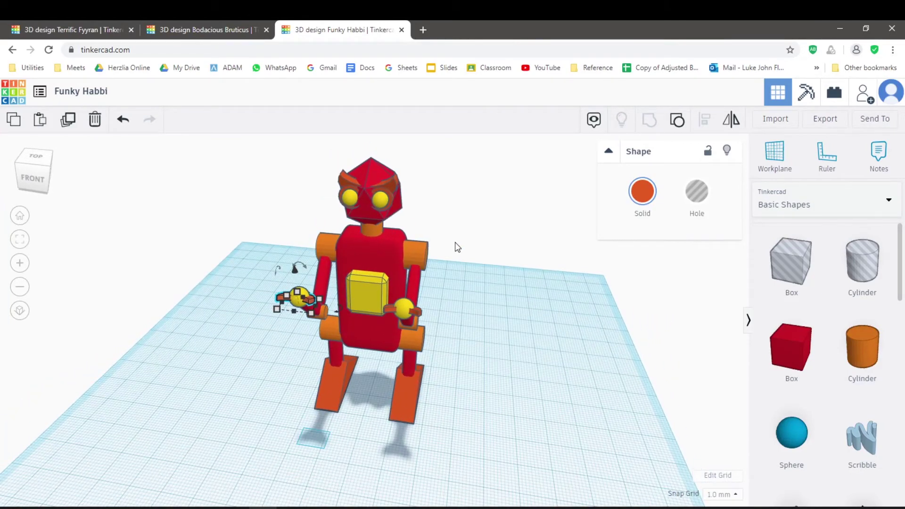
Select all six shapes of the robot's right arm, including the shoulder joint, and delete them
drag(445, 305, 452, 320)
right_drag(481, 377, 446, 370)
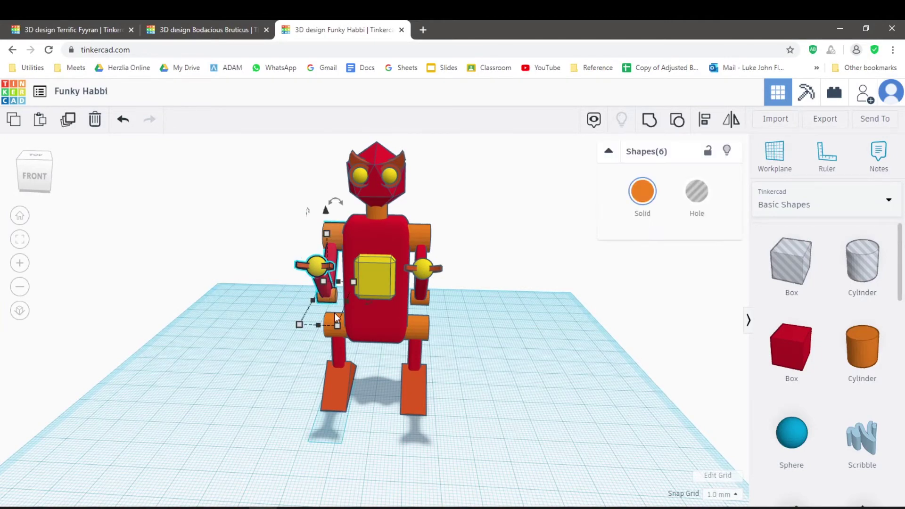
click(471, 313)
right_drag(472, 312, 445, 309)
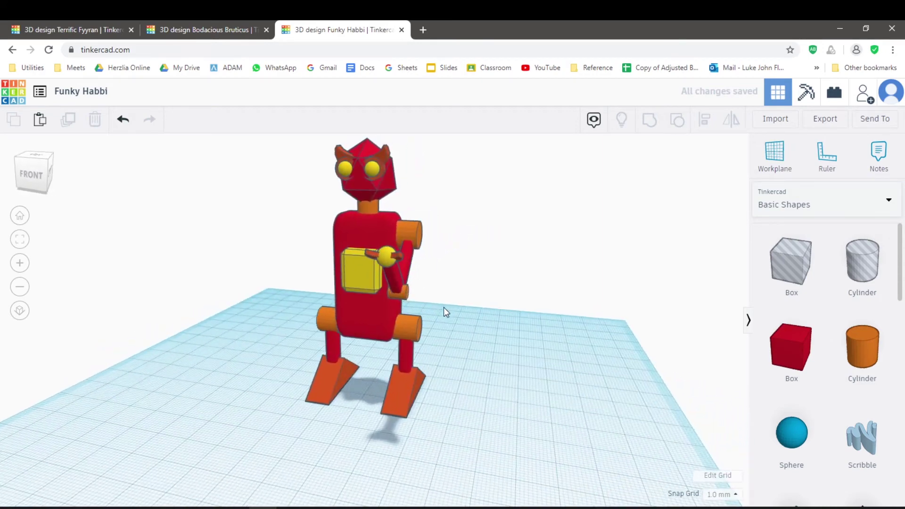
Delete the orange hip joint cylinder on the robot's left side
click(413, 326)
mouse_move(493, 342)
right_down()
mouse_move(502, 338)
mouse_move(495, 338)
right_up()
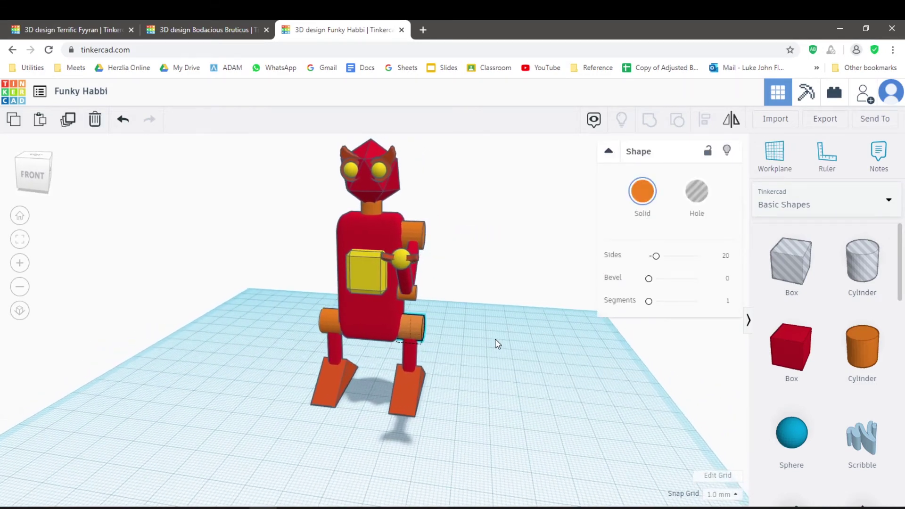
click(458, 248)
right_drag(457, 248, 403, 246)
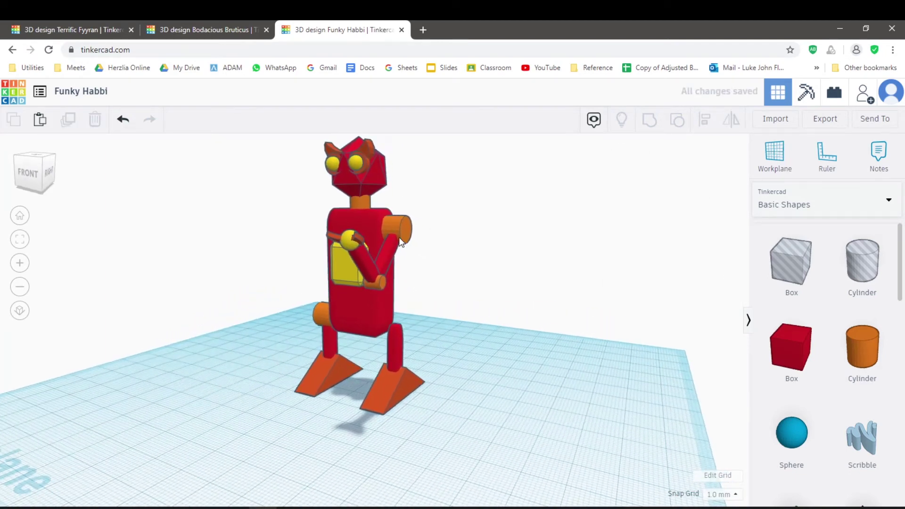
Duplicate the left shoulder cylinder and lower the copy by 29 mm to replace the missing hip joint
click(397, 222)
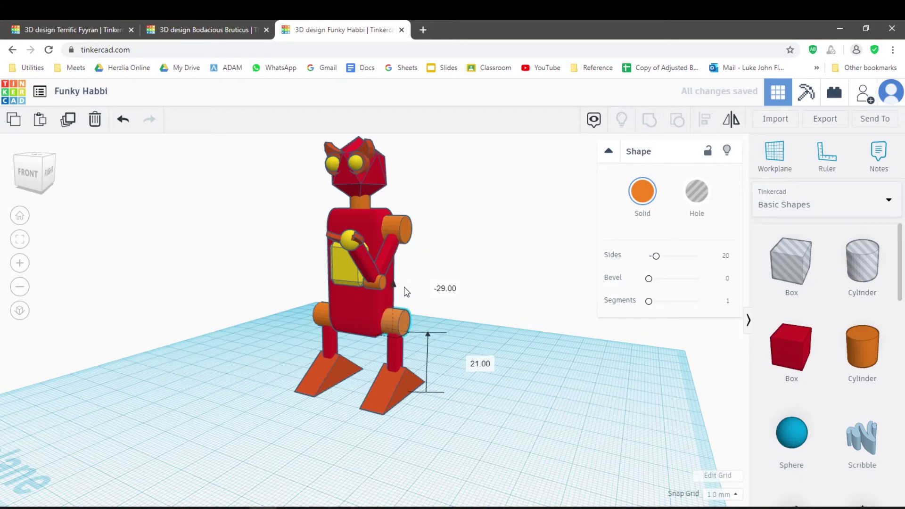
right_drag(407, 287, 468, 280)
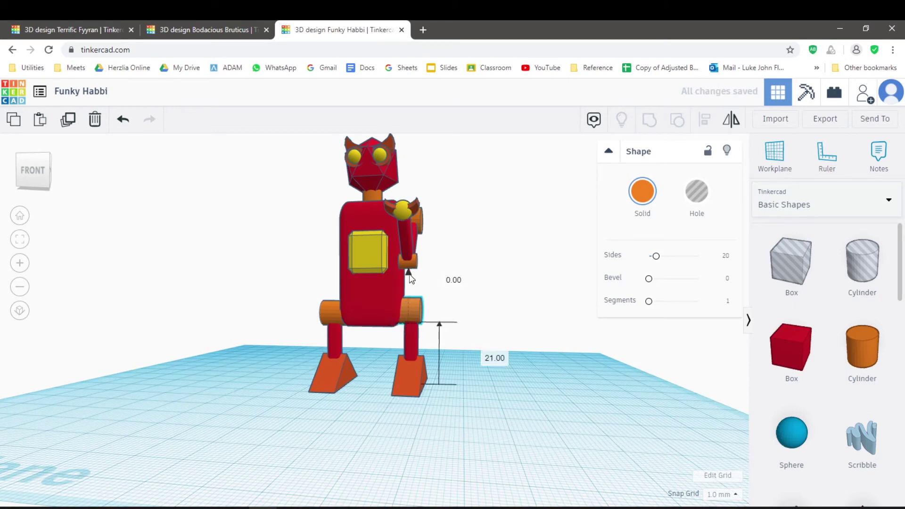
right_drag(409, 275, 454, 216)
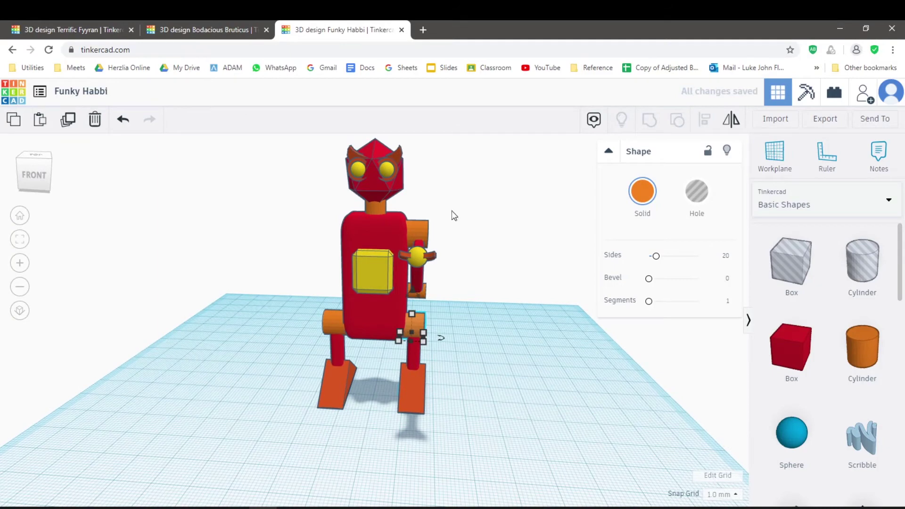
Select all six shapes of the robot's left arm, including the shoulder joint, and duplicate them
shift+click(419, 301)
mouse_move(446, 318)
right_down()
mouse_move(479, 337)
mouse_move(449, 332)
right_up()
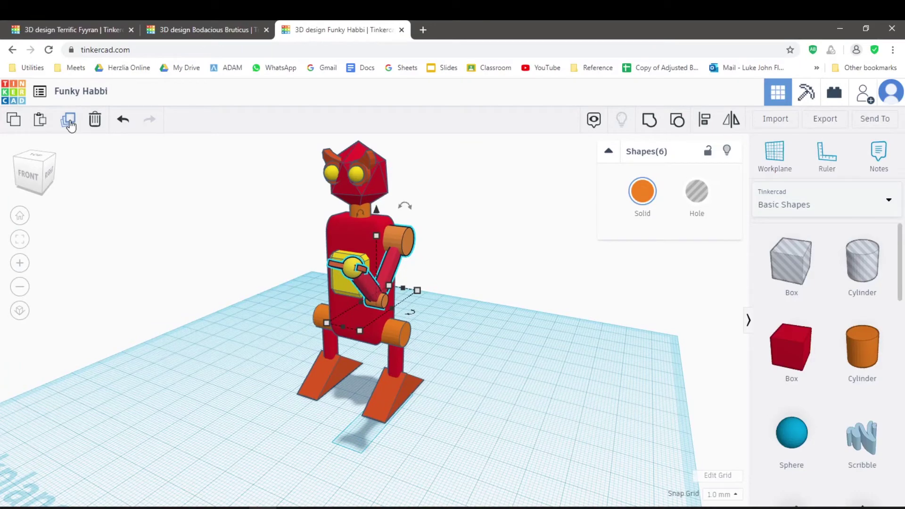
right_drag(564, 410, 622, 412)
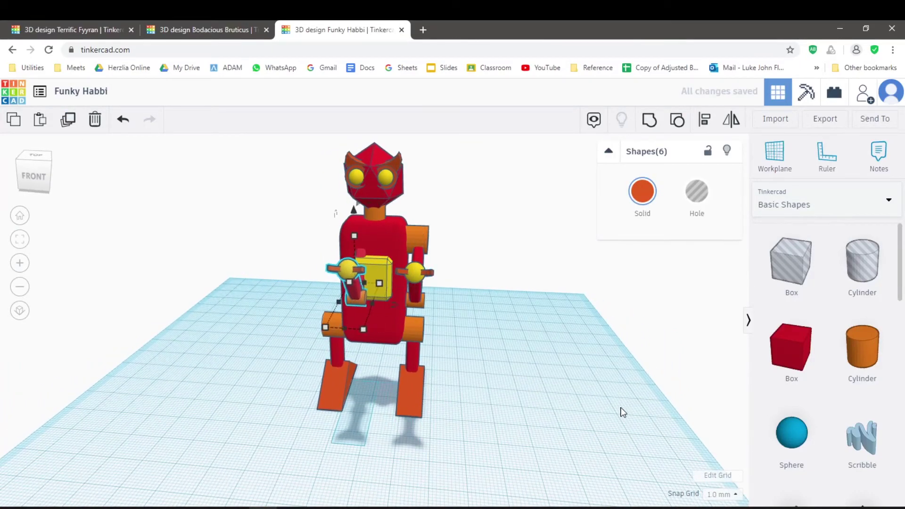
Move the duplicated arm straight across the torso until it stands clear of the robot's right side
key(Left)
key(Left)
key(Left)
key(Left)
key(Left)
key(Left)
key(Left)
key(Left)
key(Left)
key(Left)
key(Left)
key(Left)
key(Left)
key(Left)
key(Left)
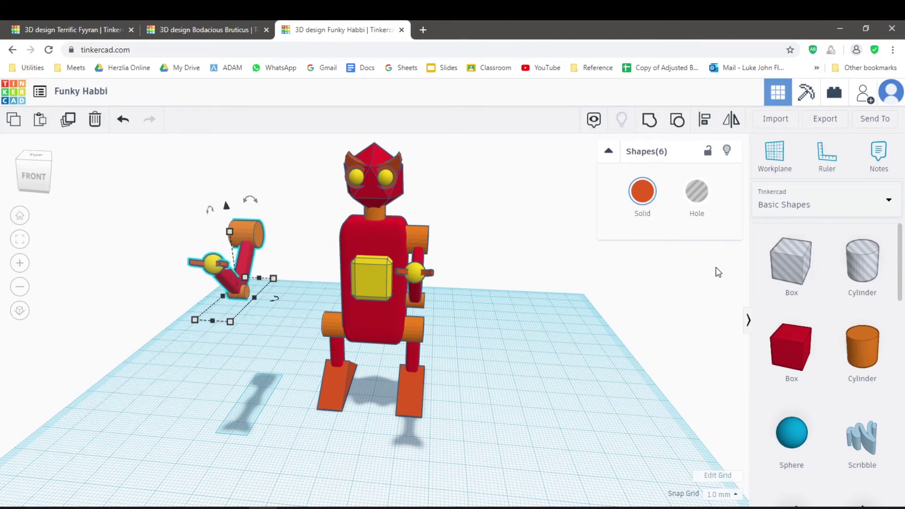
Mirror the duplicated arm left to right so that it suits the robot's right side
right_drag(463, 434, 648, 416)
right_drag(650, 432, 660, 425)
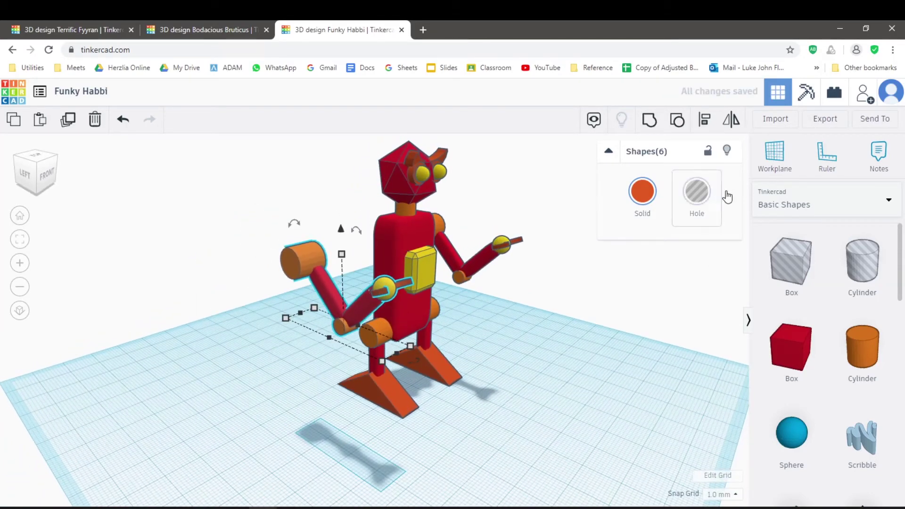
click(731, 119)
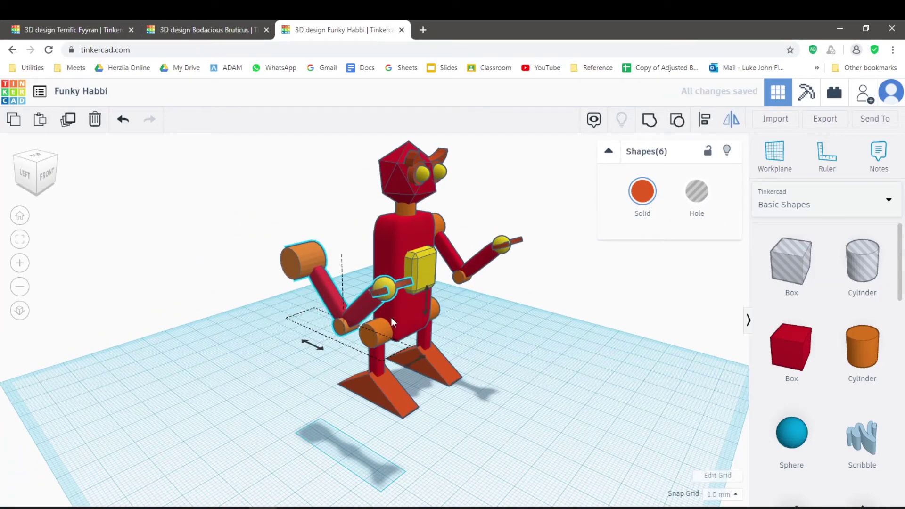
click(410, 363)
Move the mirrored arm 8 mm toward the torso so its shoulder joint meets the body, and deselect it
right_drag(527, 389, 441, 416)
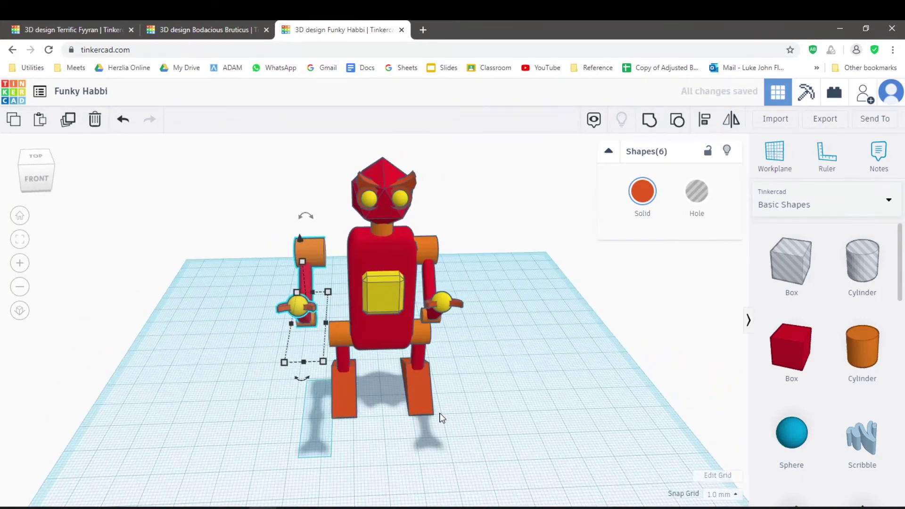
key(Right)
key(Right)
key(Right)
key(Right)
key(Right)
key(Right)
key(Right)
key(Right)
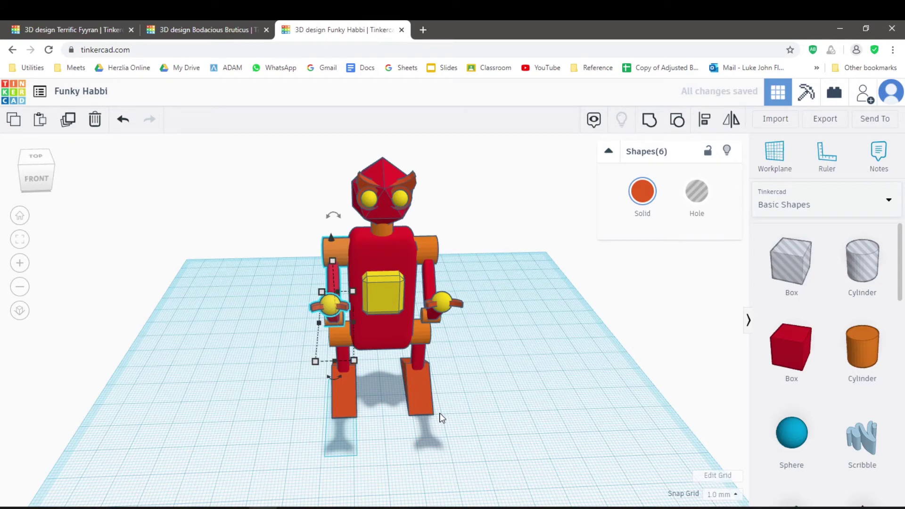
right_drag(485, 422, 395, 262)
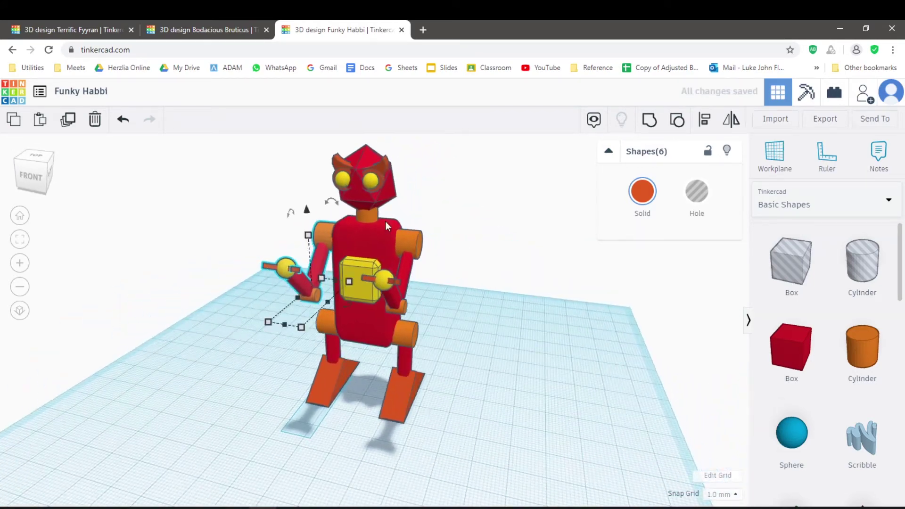
click(491, 387)
right_drag(485, 309, 447, 243)
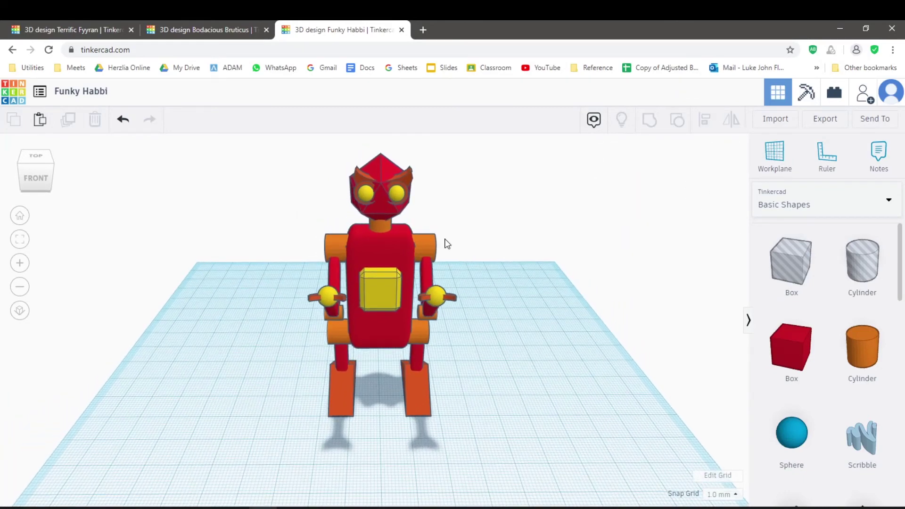
click(397, 194)
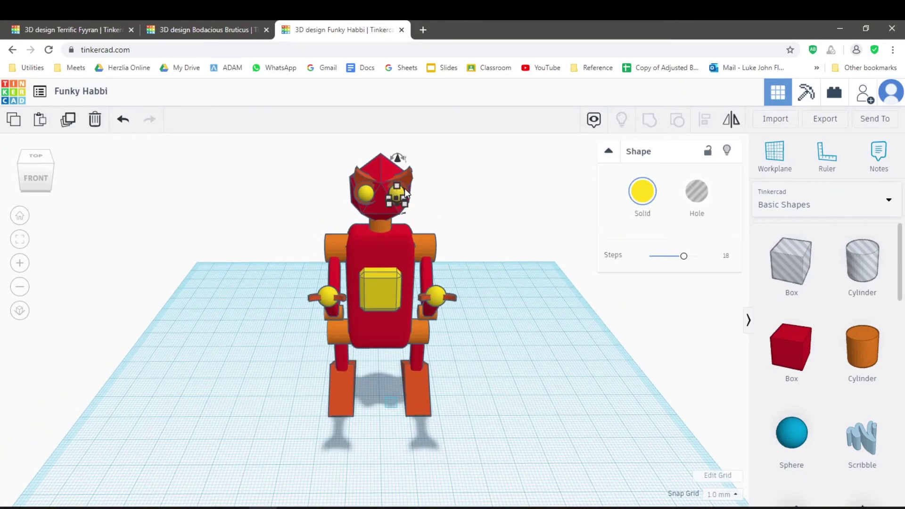
right_drag(489, 309, 456, 312)
click(456, 312)
Select the robot's entire left leg with its foot and hip joint, and delete it
right_drag(447, 390, 416, 381)
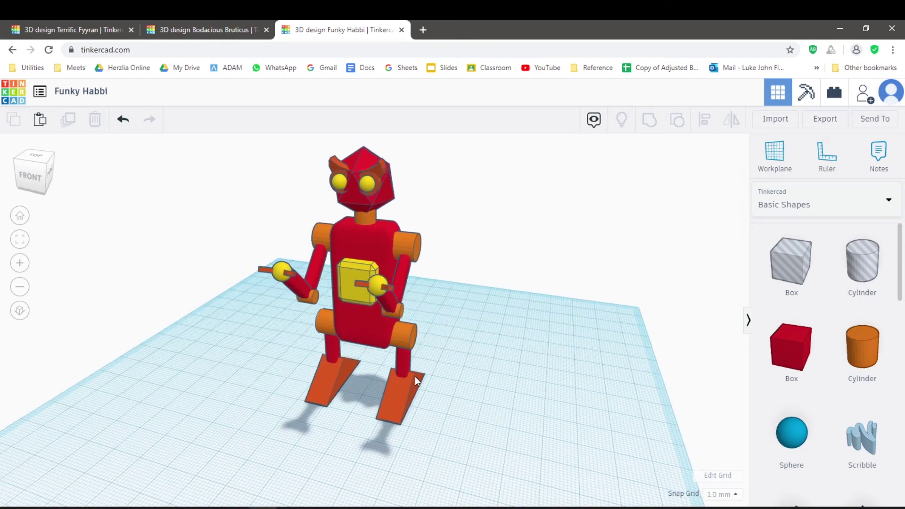
drag(435, 310, 404, 421)
key(Delete)
Select the three shapes of the remaining right leg and duplicate them
right_drag(432, 421, 461, 398)
drag(310, 303, 351, 428)
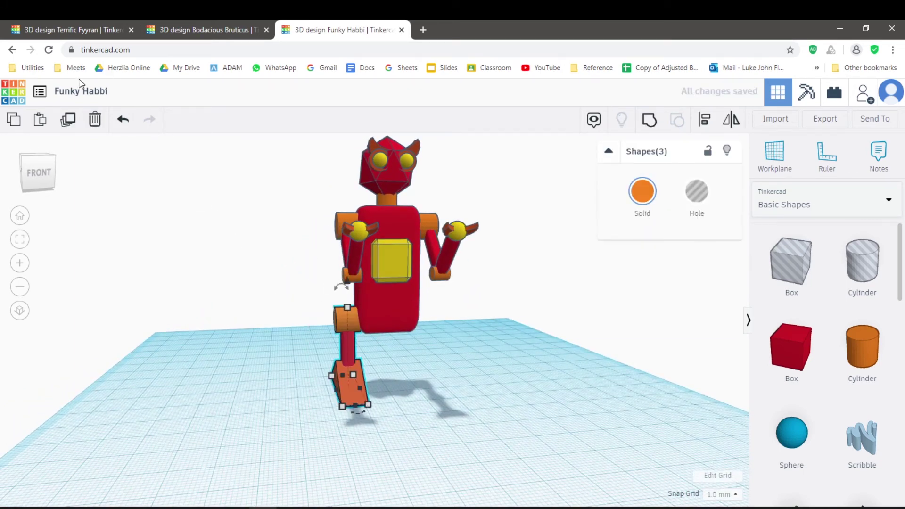
click(69, 119)
Move the duplicated leg to the robot's left side, mirror it left to right and fit its hip joint against the torso
key(shift+Right)
key(shift+Right)
key(shift+Right)
key(shift+Right)
key(shift+Right)
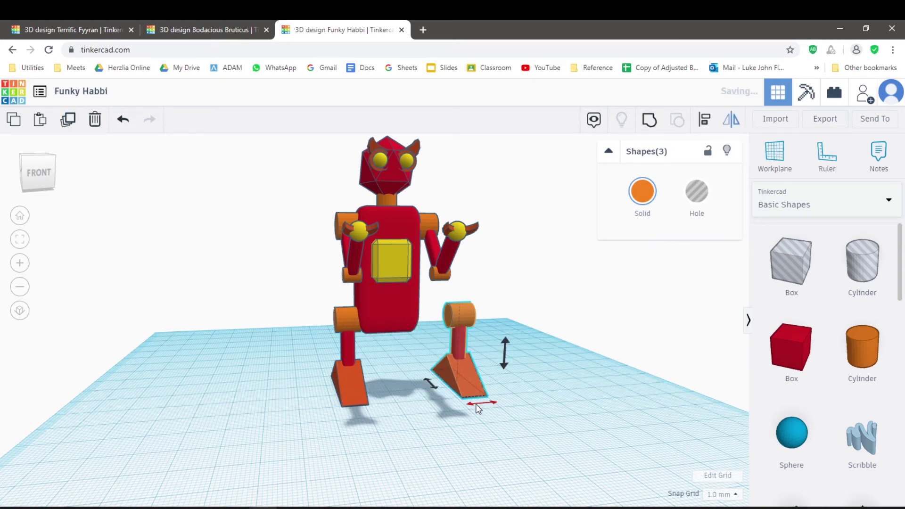
right_drag(607, 438, 444, 333)
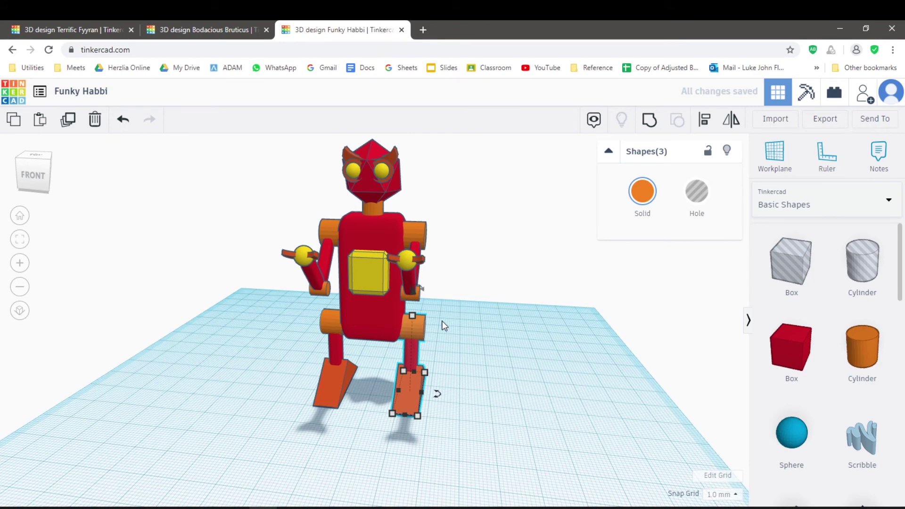
Switch to the Assignment 1 slideshow and go back to slide 4 with the robot requirements
scroll(443, 326, down, 2)
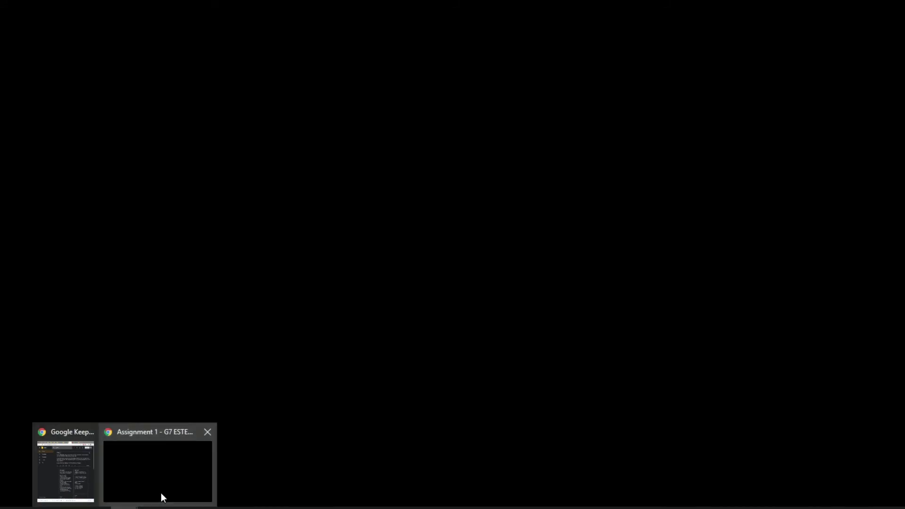
click(160, 493)
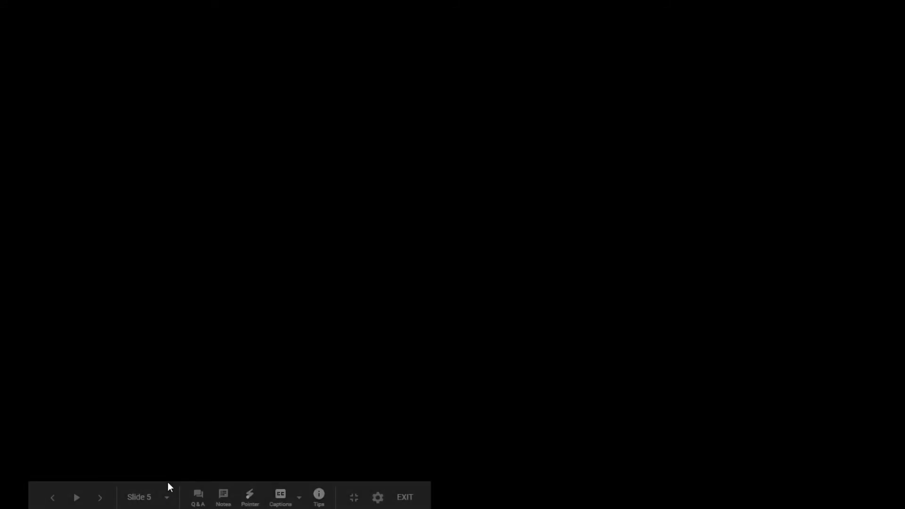
key(Left)
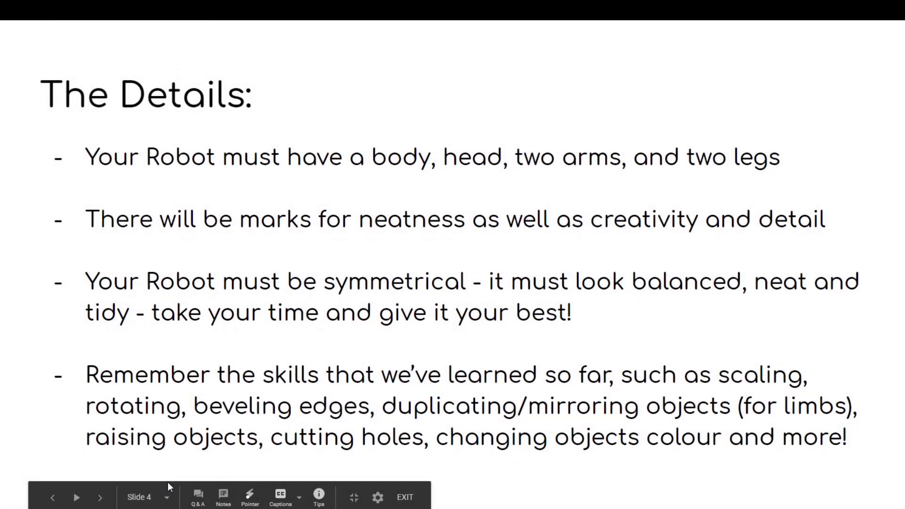